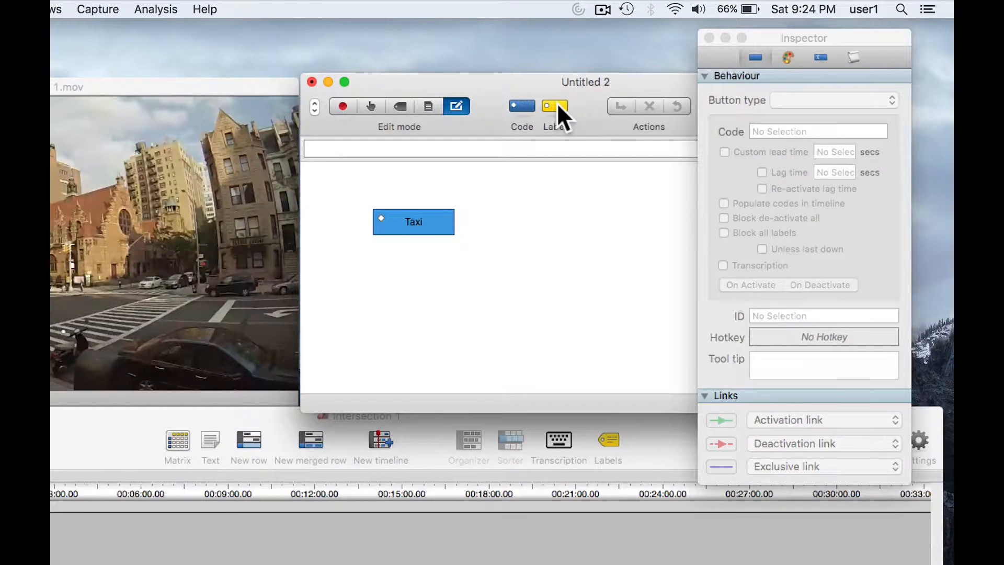
Add a label button beside the Taxi code button.
{"action": "left_click_drag", "start_coordinate": [557, 102], "coordinate": [504, 220]}
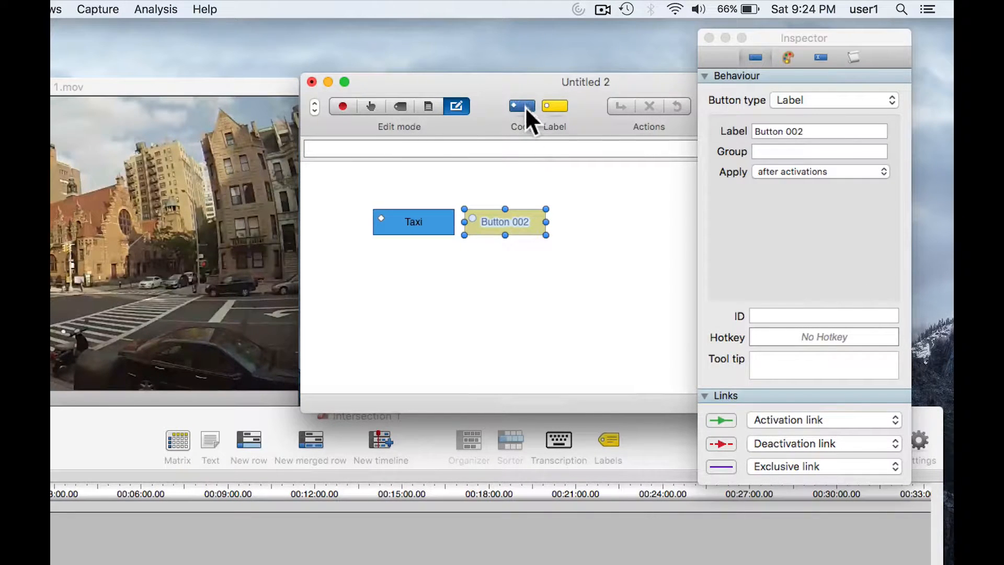
Add a code button above the new label button and change its button type to Label.
{"action": "left_click_drag", "start_coordinate": [525, 107], "coordinate": [503, 184]}
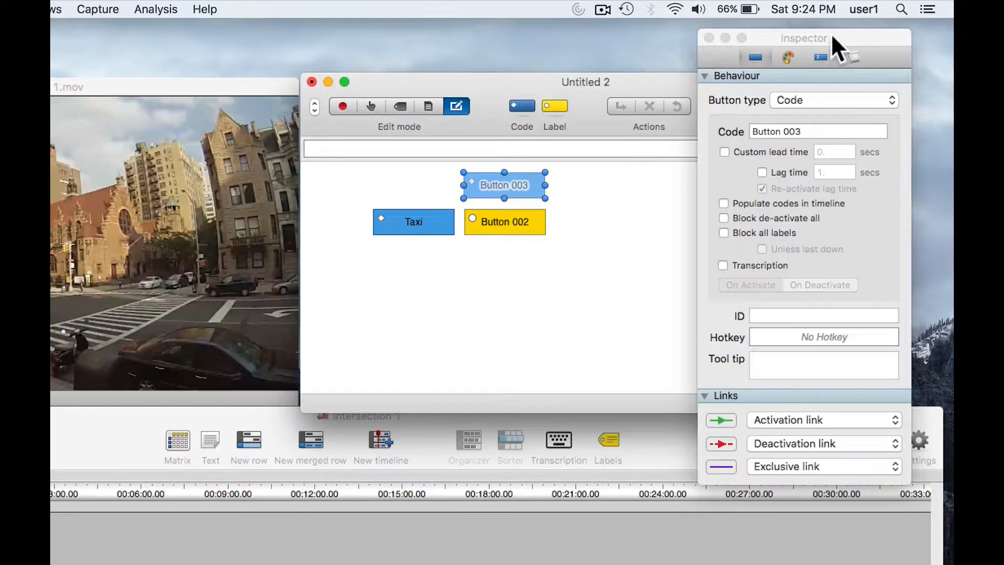
{"action": "left_click_drag", "start_coordinate": [832, 36], "coordinate": [722, 75]}
{"action": "left_click", "coordinate": [698, 140]}
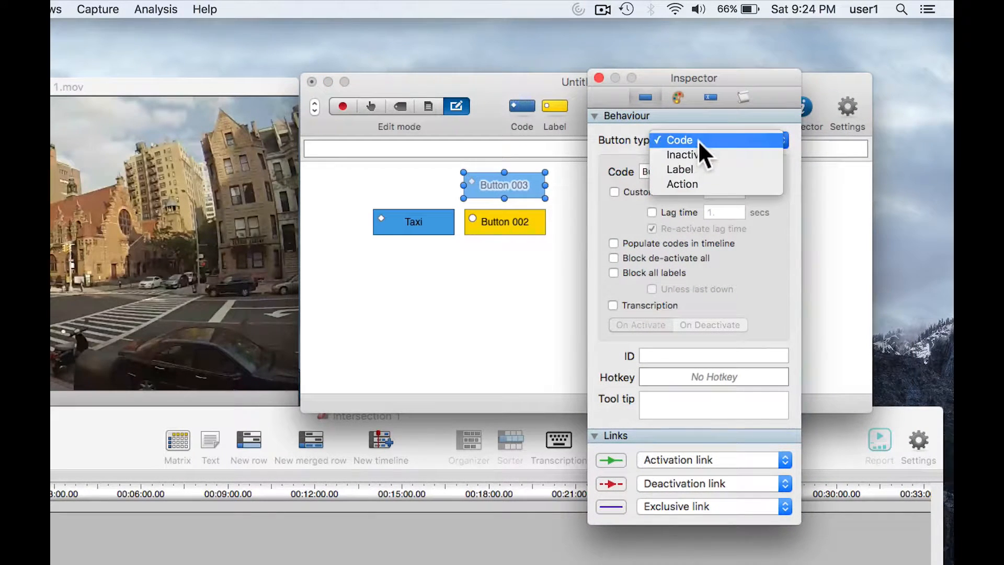
{"action": "left_click", "coordinate": [700, 170]}
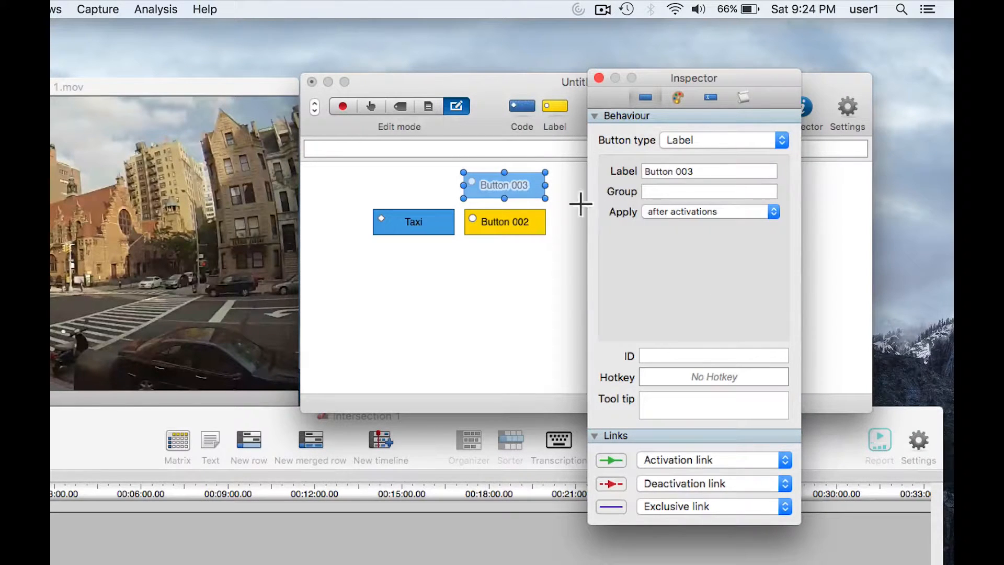
{"action": "left_click", "coordinate": [560, 206]}
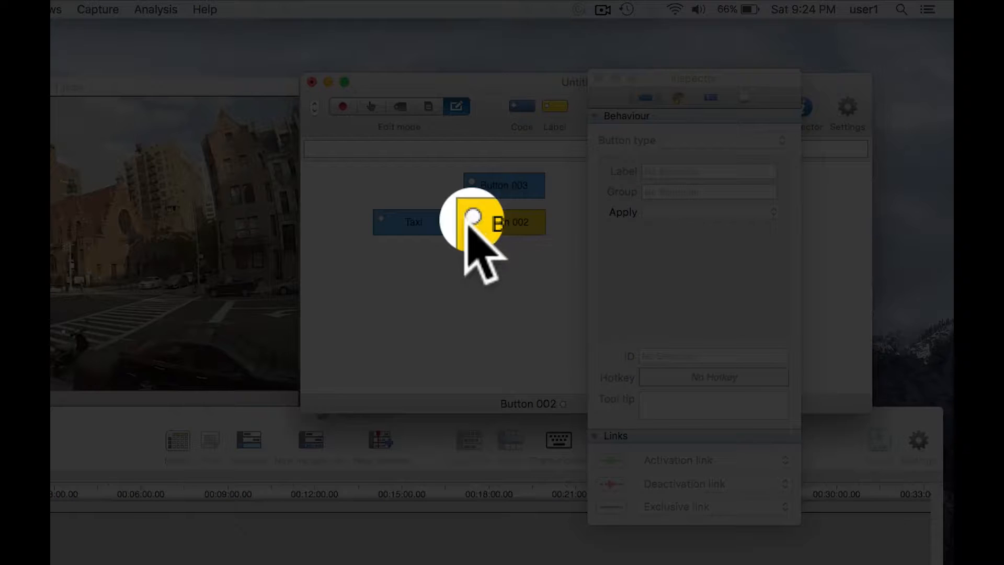
Compare the type markers on Button 002, Button 003 and Taxi, and delete Button 003.
{"action": "left_click", "coordinate": [473, 218]}
{"action": "left_click", "coordinate": [472, 181]}
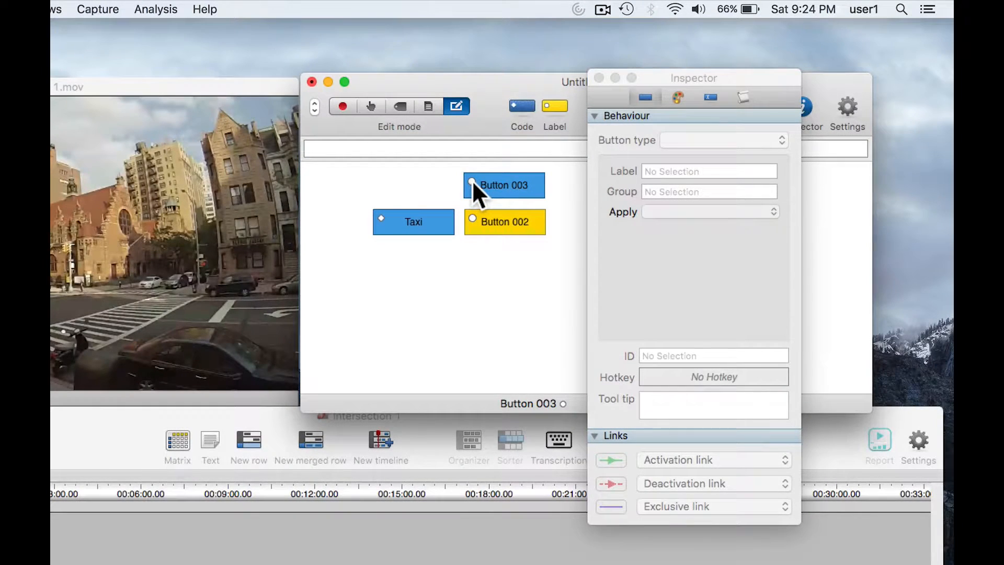
{"action": "left_click", "coordinate": [381, 219]}
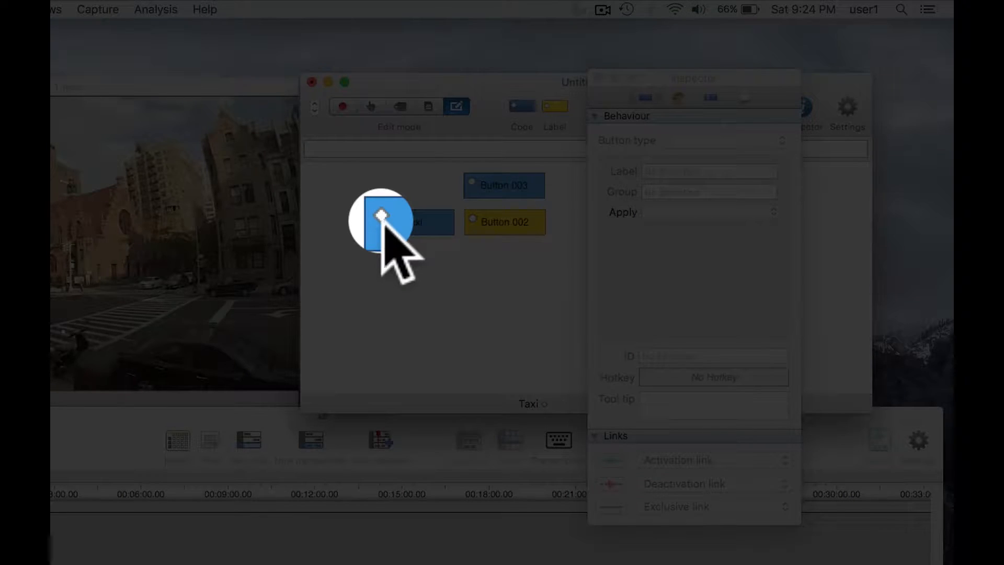
{"action": "left_click", "coordinate": [506, 193]}
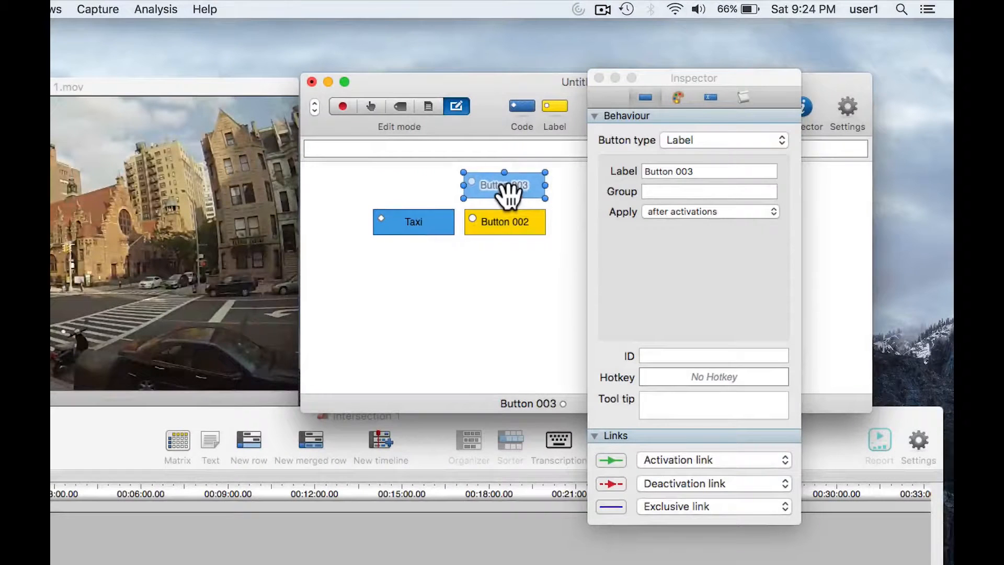
{"action": "key", "text": "Delete"}
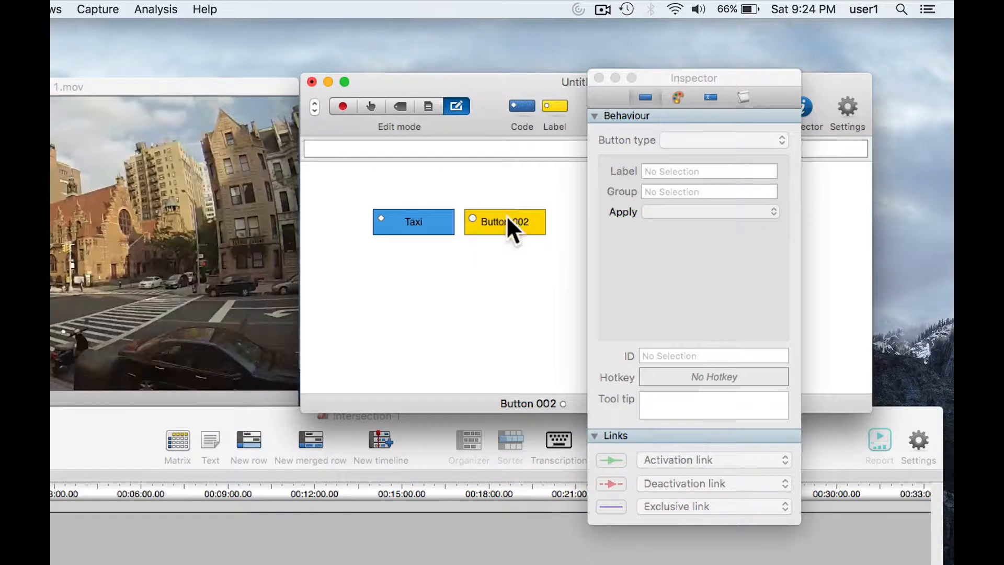
Name the remaining label button North and assign it to the group Enters.
{"action": "left_click", "coordinate": [506, 215]}
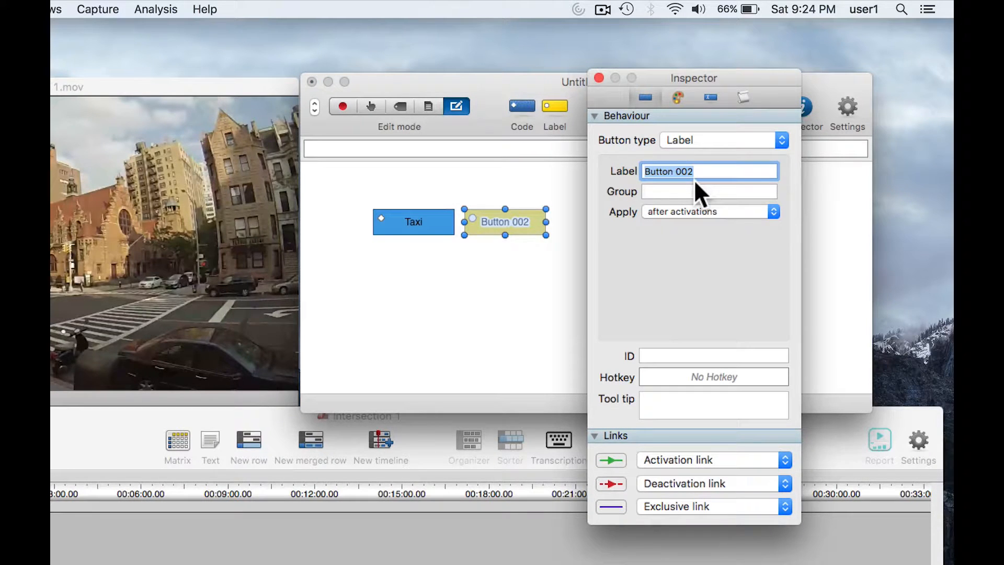
{"action": "type", "text": "North"}
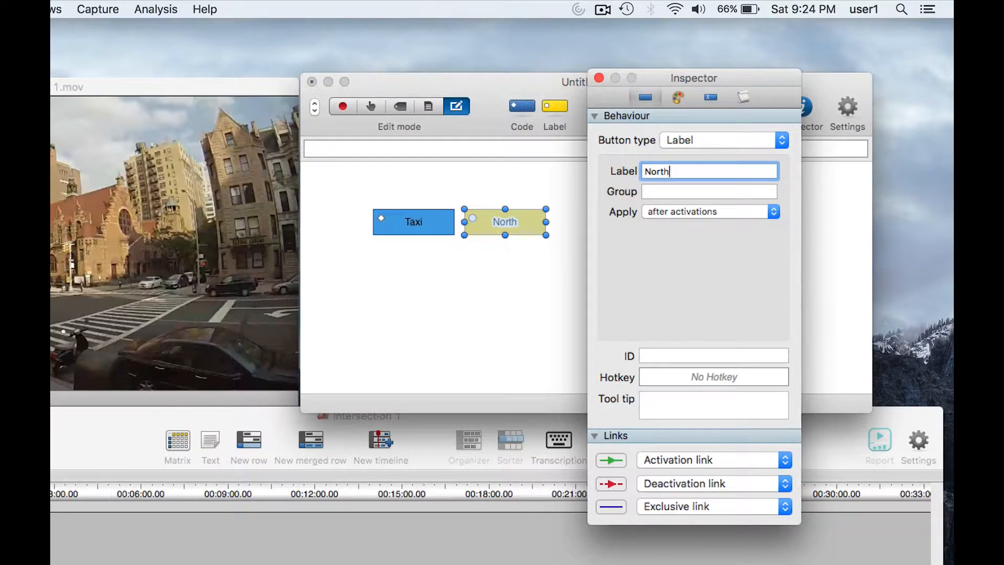
{"action": "key", "text": "Tab"}
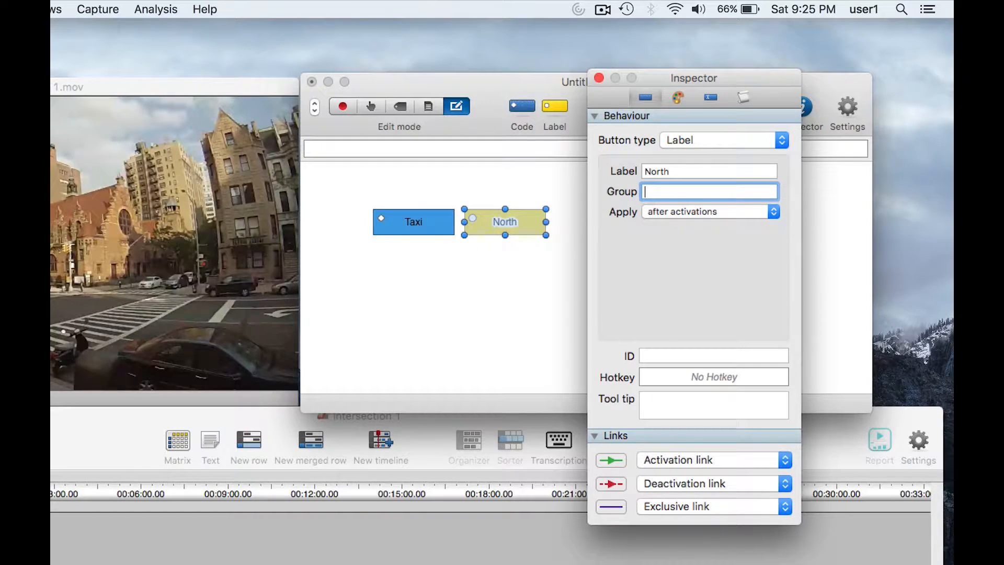
{"action": "type", "text": "Enters"}
{"action": "left_click", "coordinate": [492, 185]}
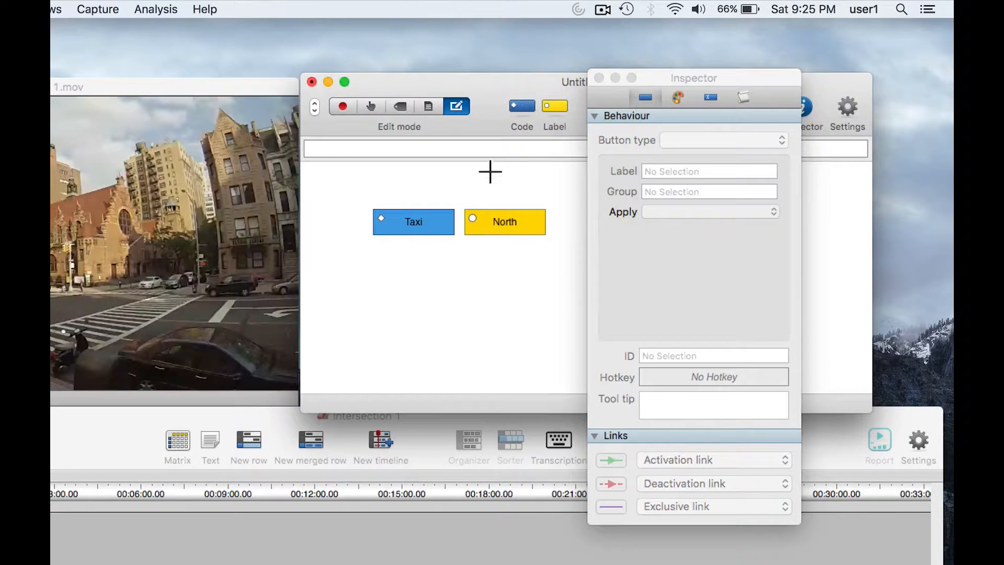
Check the label and group settings of the North, South, East and West buttons one after another.
{"action": "left_click_drag", "start_coordinate": [492, 90], "coordinate": [492, 94]}
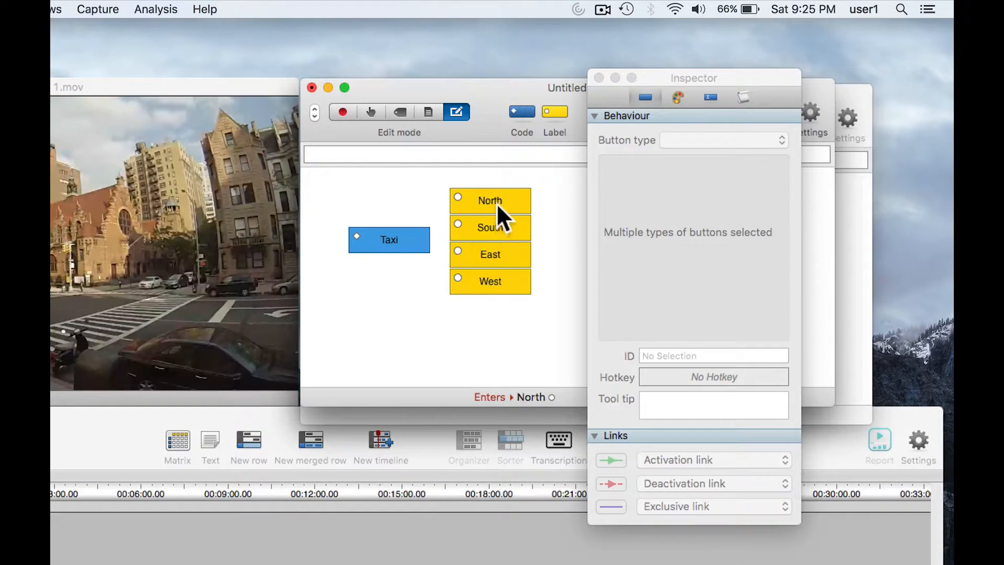
{"action": "left_click", "coordinate": [496, 203]}
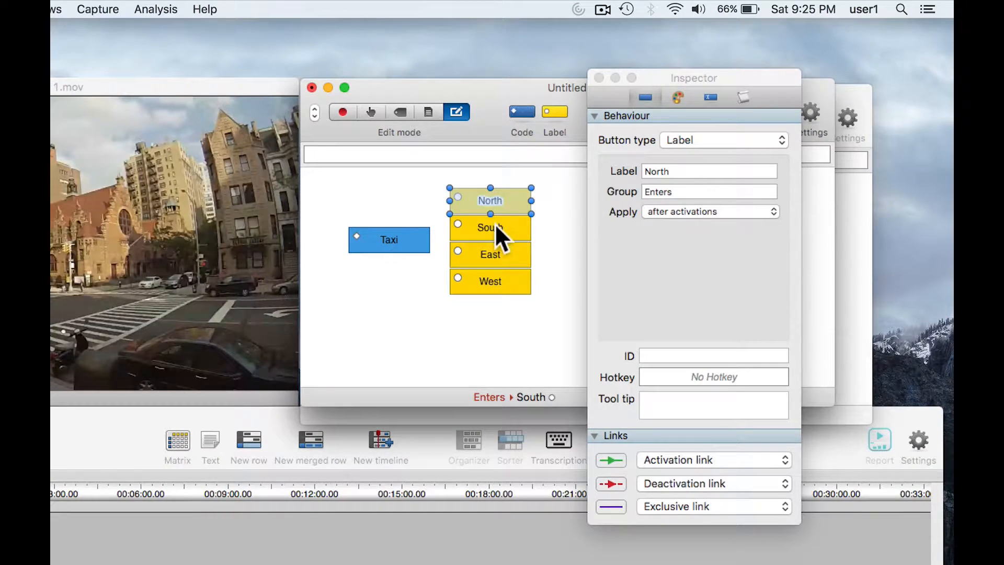
{"action": "left_click", "coordinate": [495, 225]}
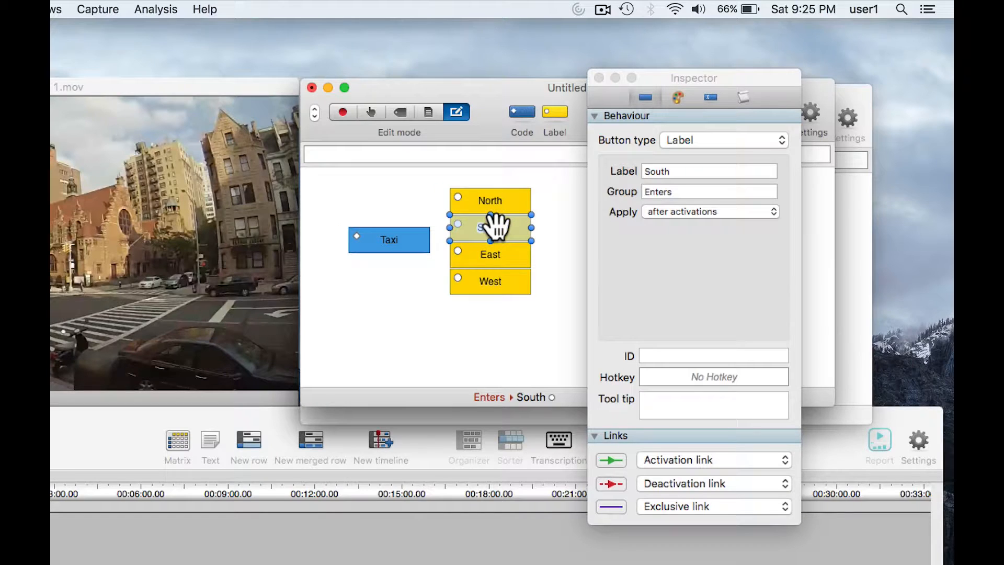
{"action": "left_click", "coordinate": [493, 257]}
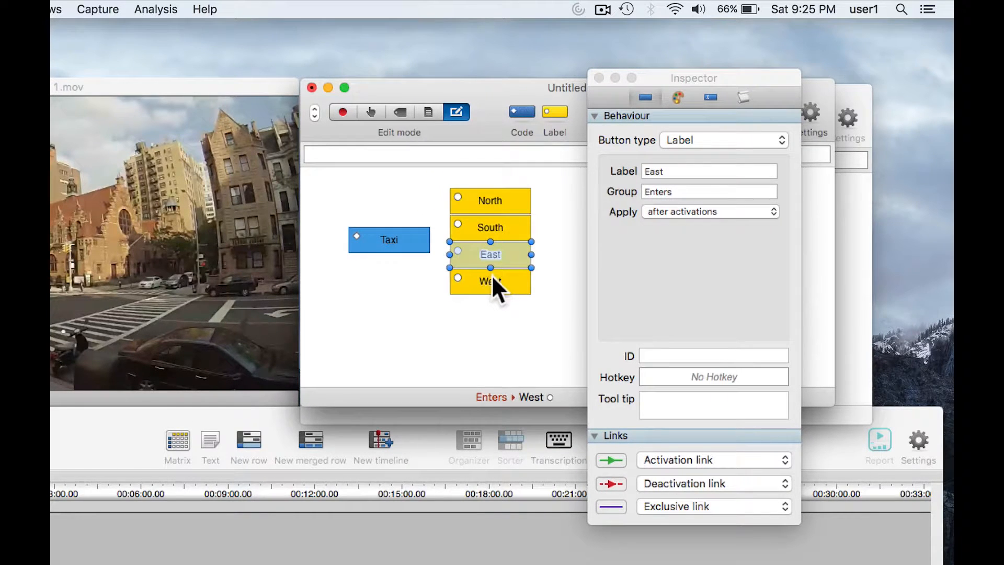
{"action": "left_click", "coordinate": [491, 277]}
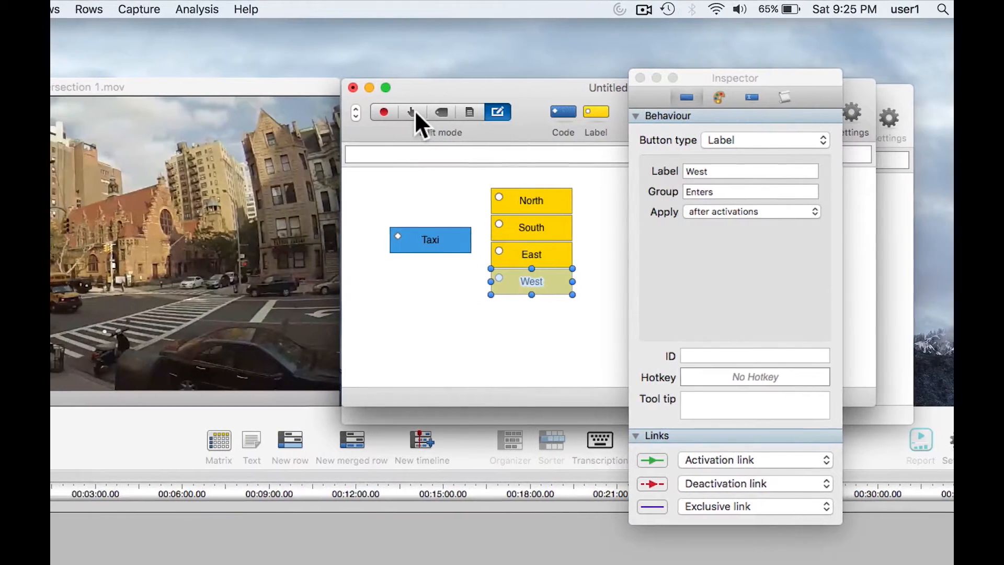
Switch the code window to Code mode and record the first Taxi instance with the Enters label North.
{"action": "left_click", "coordinate": [371, 112]}
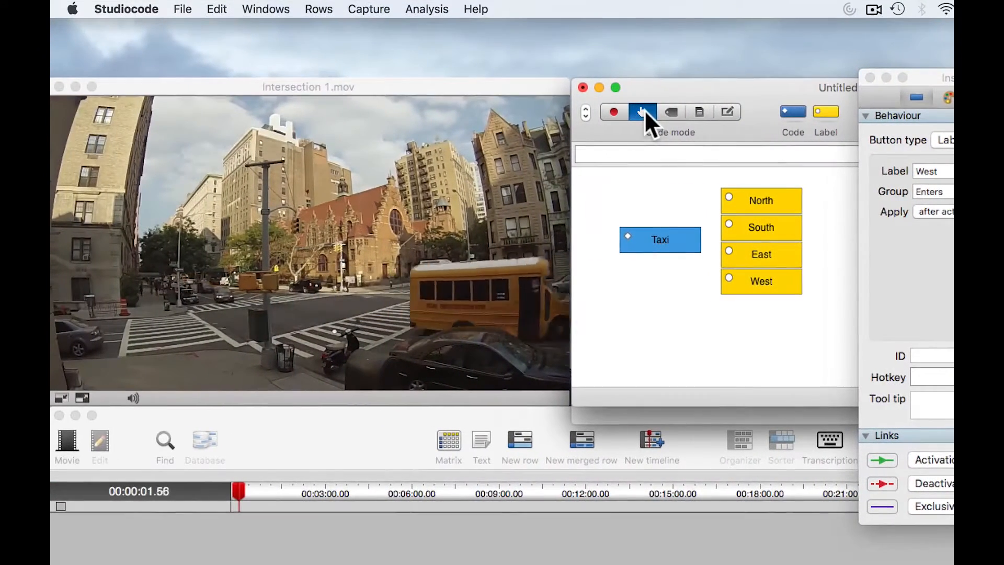
{"action": "left_click", "coordinate": [649, 243]}
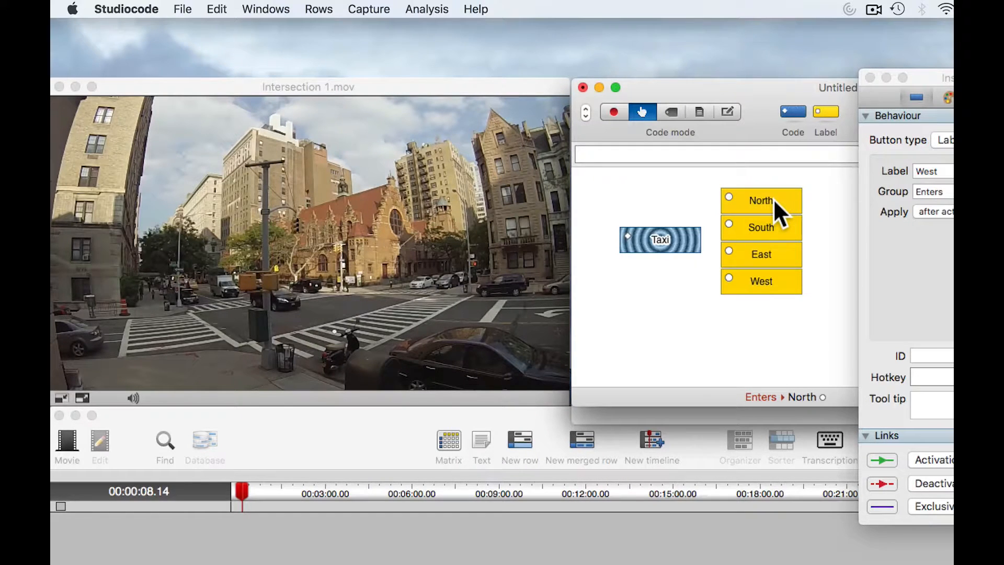
{"action": "left_click", "coordinate": [664, 241]}
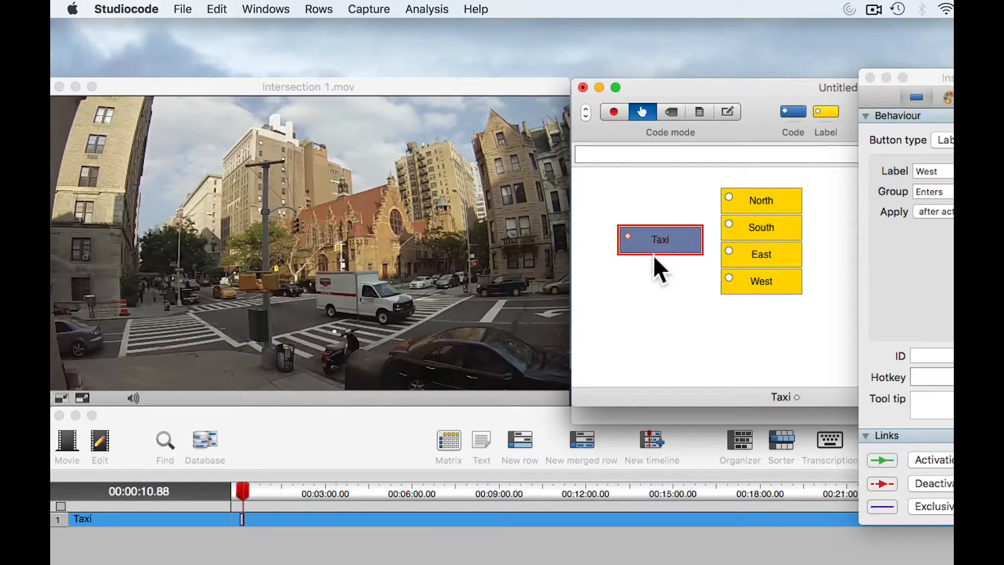
{"action": "mouse_move", "coordinate": [240, 525]}
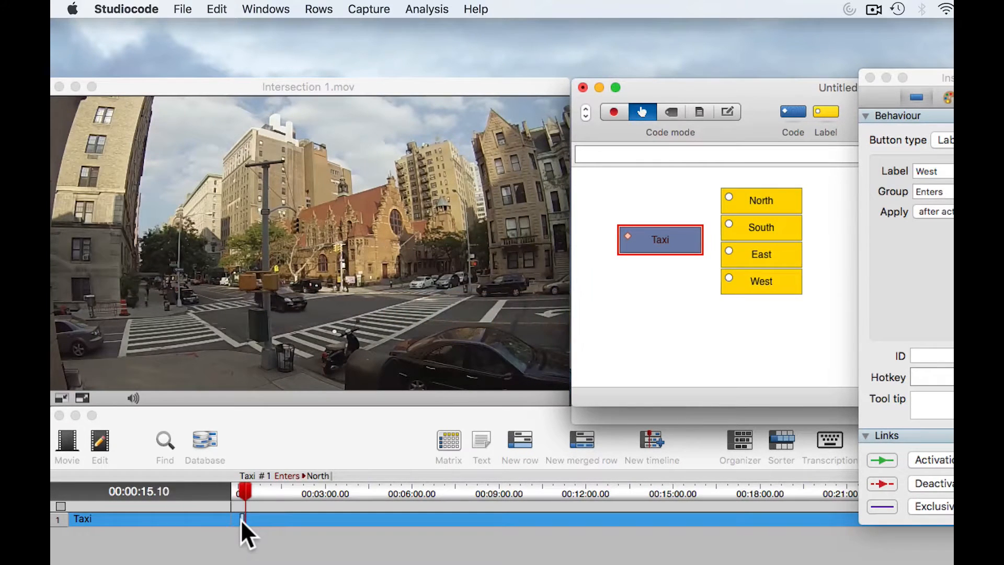
Record a second Taxi instance and apply the Enters label South to it.
{"action": "left_click", "coordinate": [680, 240]}
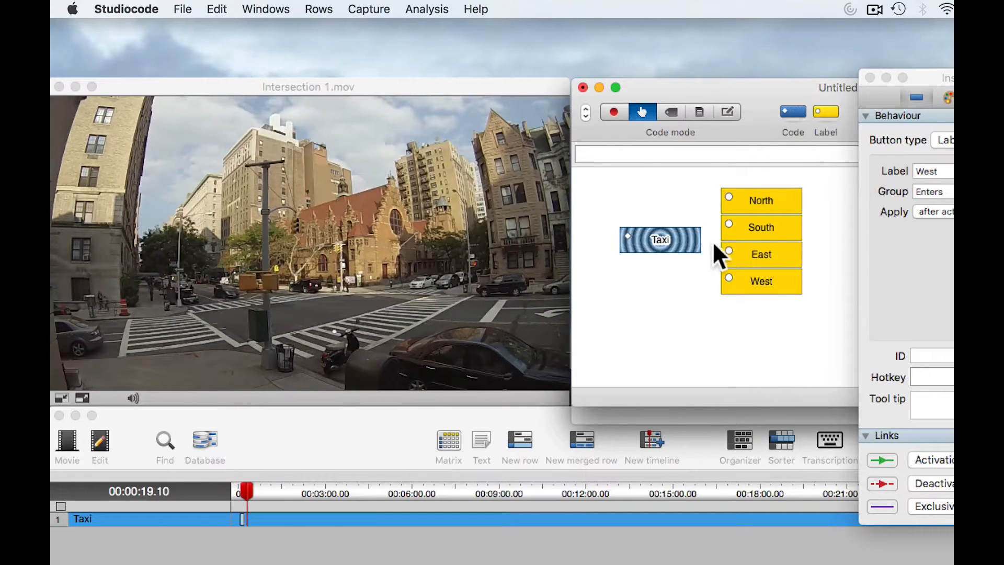
{"action": "left_click", "coordinate": [761, 231]}
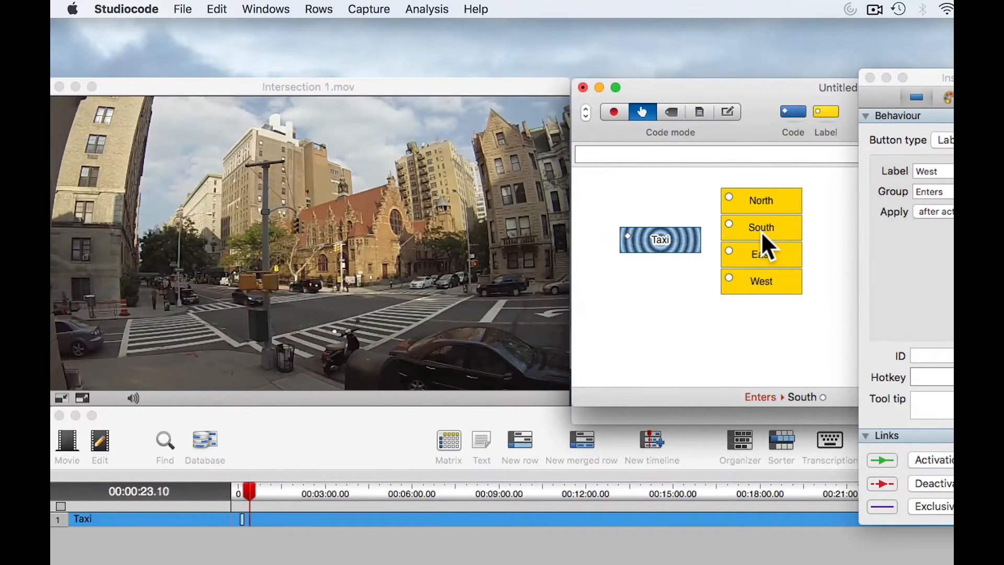
{"action": "left_click", "coordinate": [676, 241]}
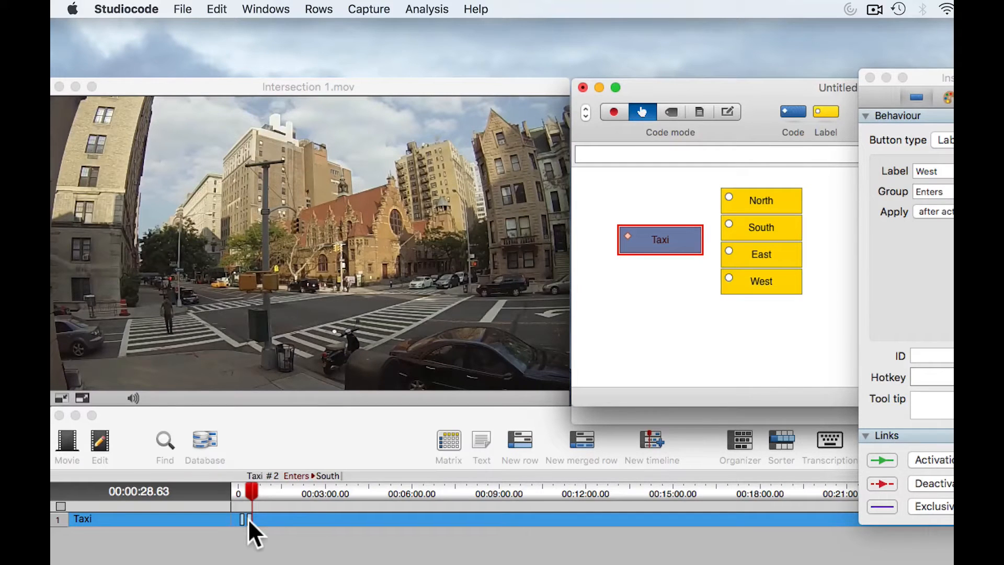
Move the playhead to about 00:00:39.68 and select the second Taxi instance on the timeline.
{"action": "left_click", "coordinate": [301, 490]}
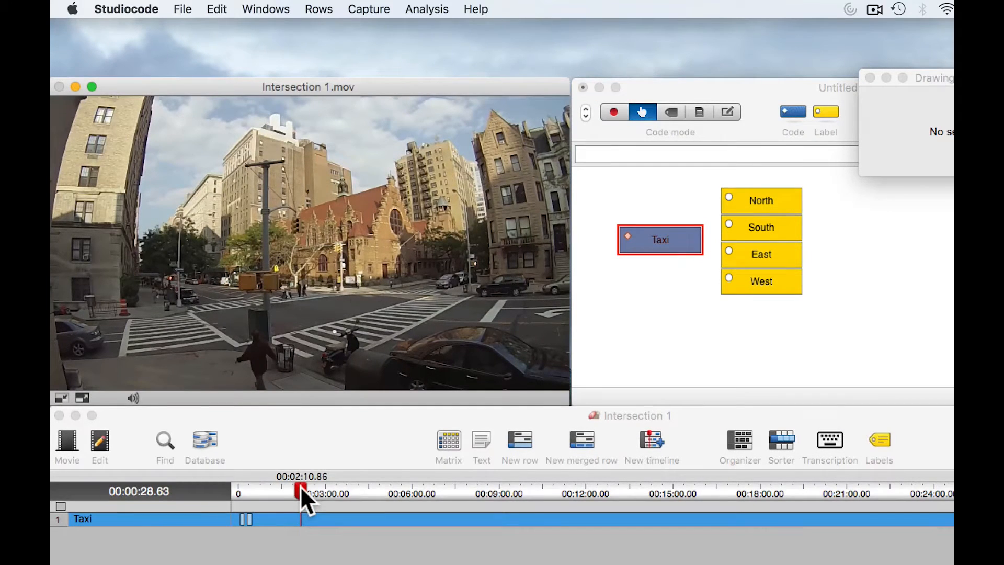
{"action": "left_click_drag", "start_coordinate": [301, 490], "coordinate": [257, 491]}
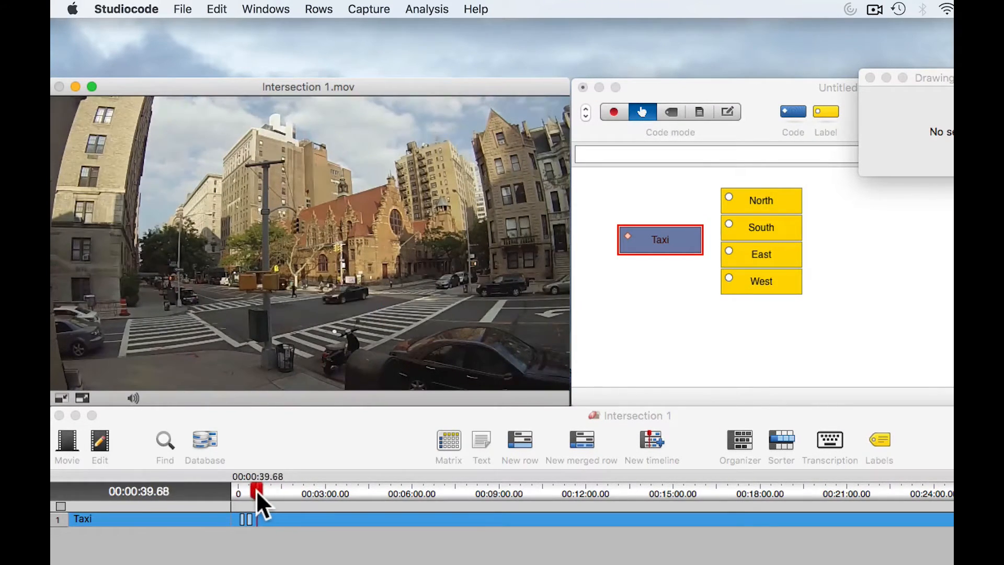
{"action": "left_click", "coordinate": [249, 519]}
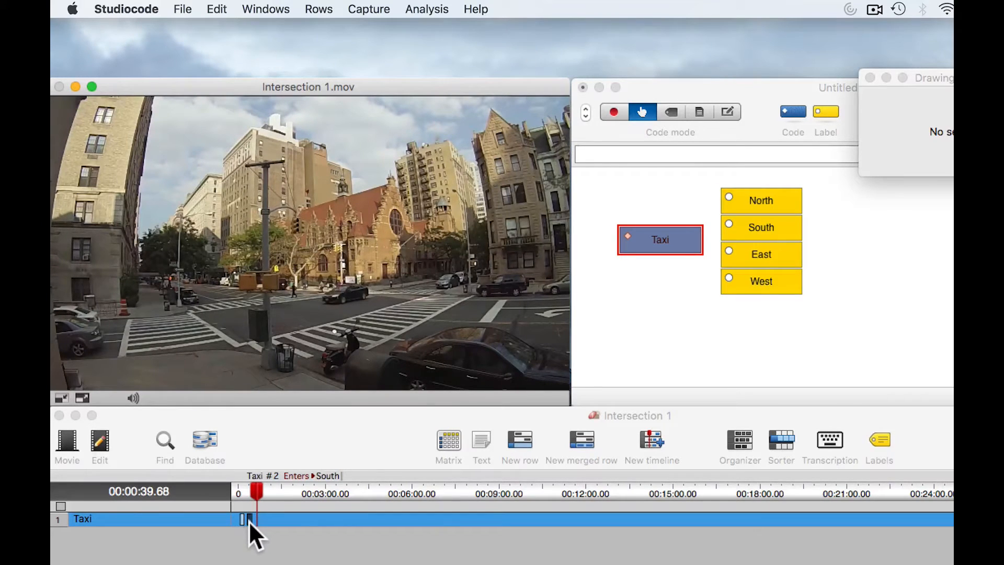